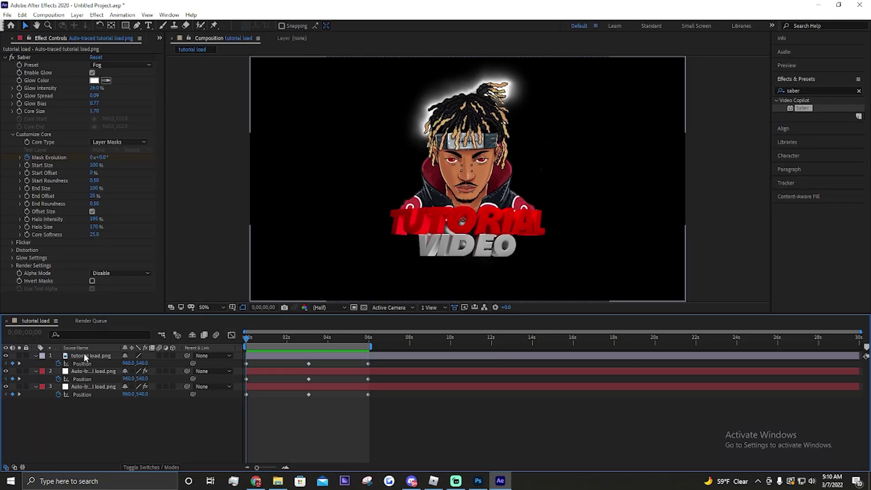
Step: Reveal the Rotation property on all three logo layers and preview the animation
left_click(90, 372)
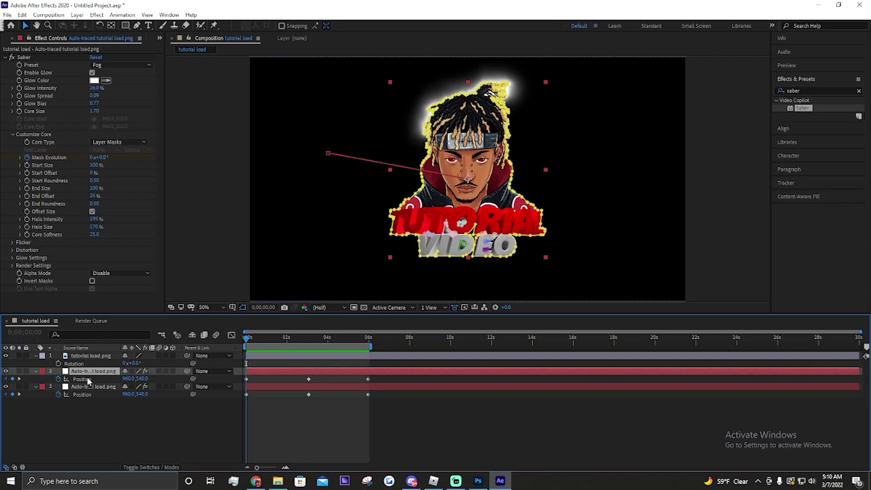
key("r")
left_click(91, 386)
key("r")
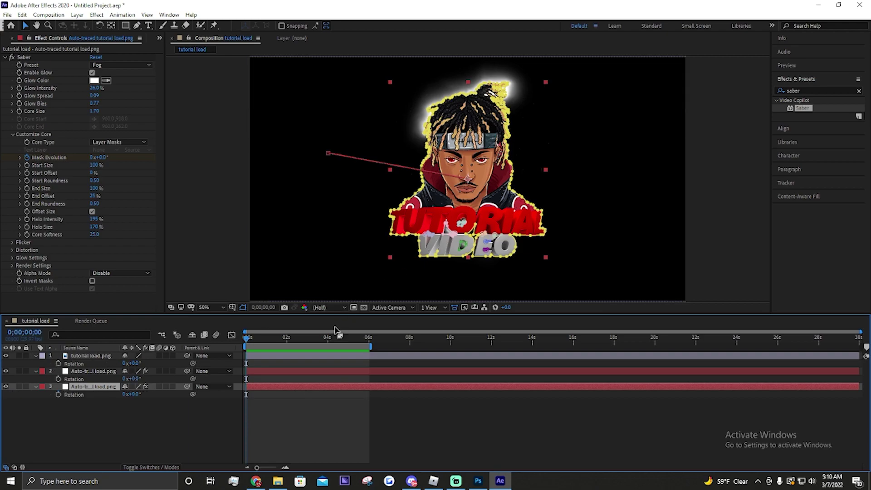
key("space")
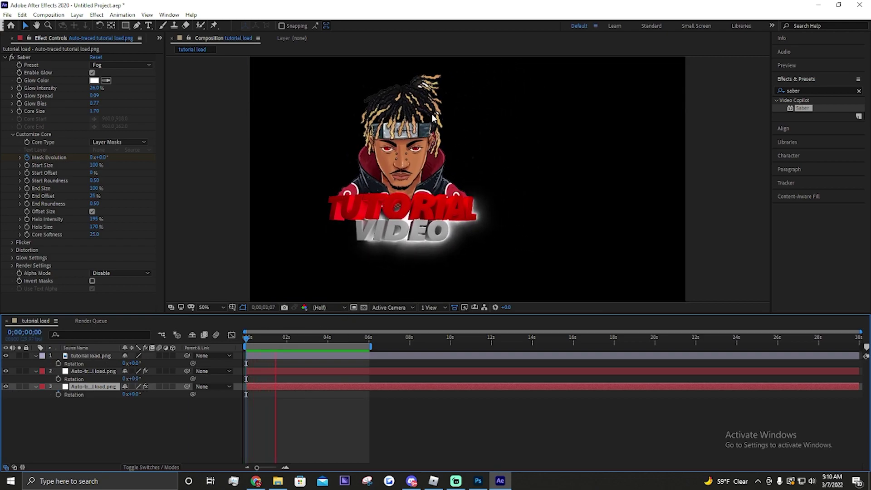
key("space")
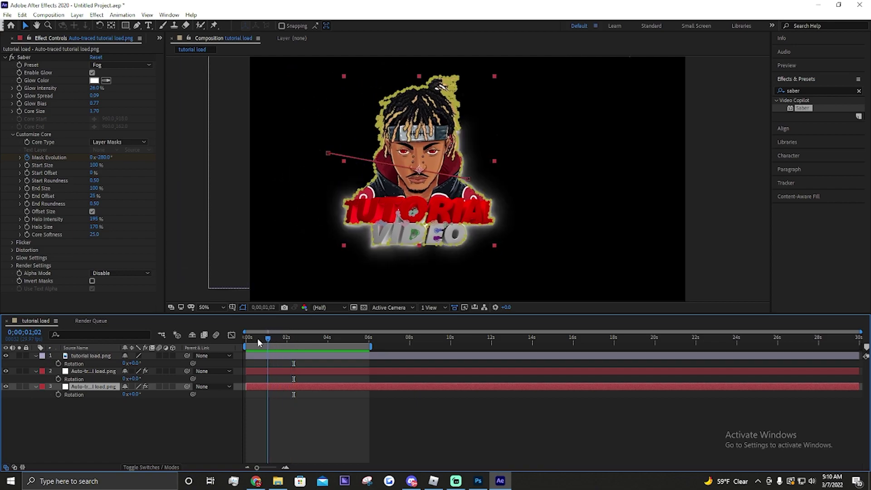
Step: Add Rotation keyframes on all three layers, starting the logo at 185° at 0 seconds
left_click(70, 363)
left_click(89, 390, "shift")
key("alt+shift+r")
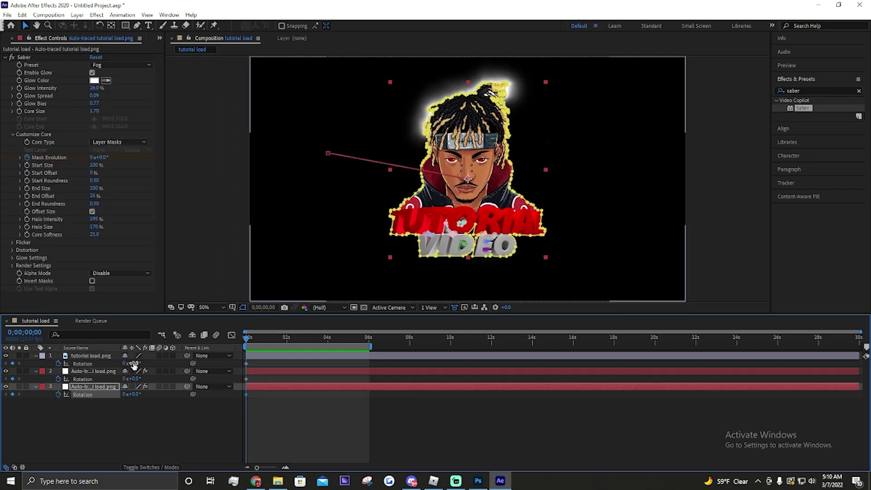
left_click_drag(136, 363, 224, 369)
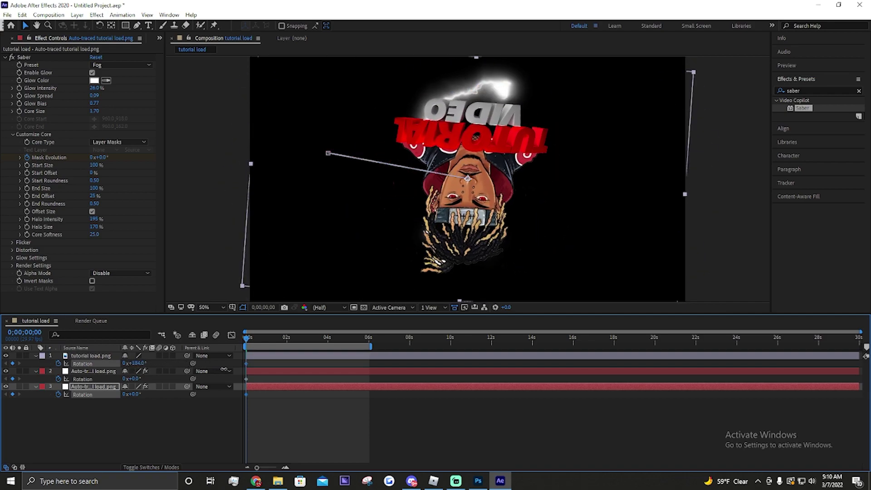
key("space")
left_click_drag(299, 343, 310, 341)
left_click_drag(137, 362, 293, 355)
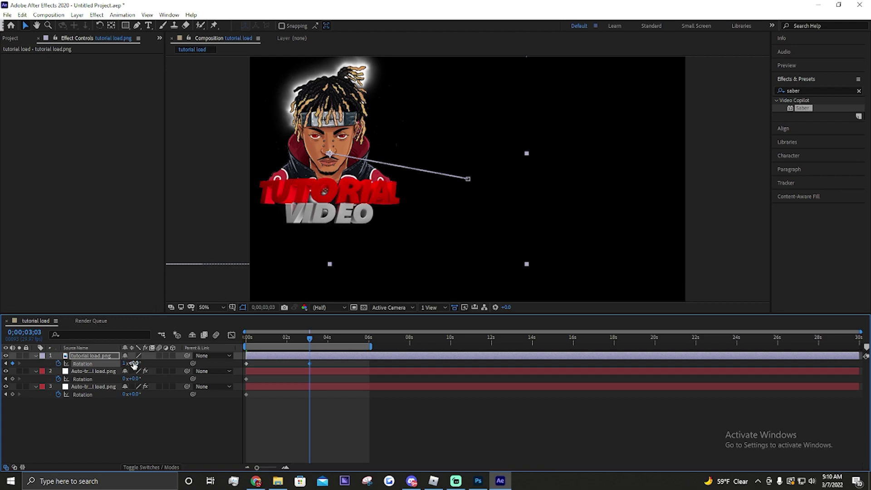
Step: Set the layers' rotation to 359° near the three-second mark
left_click_drag(134, 363, 138, 368)
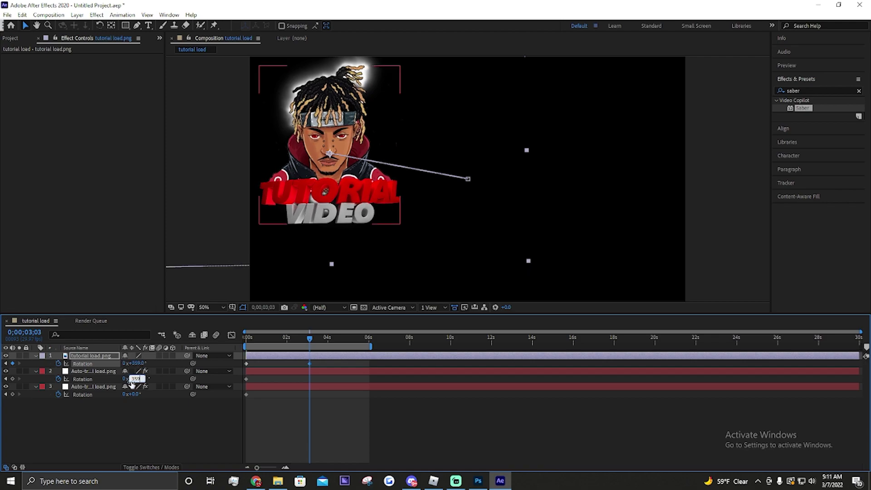
left_click(135, 394)
type("35")
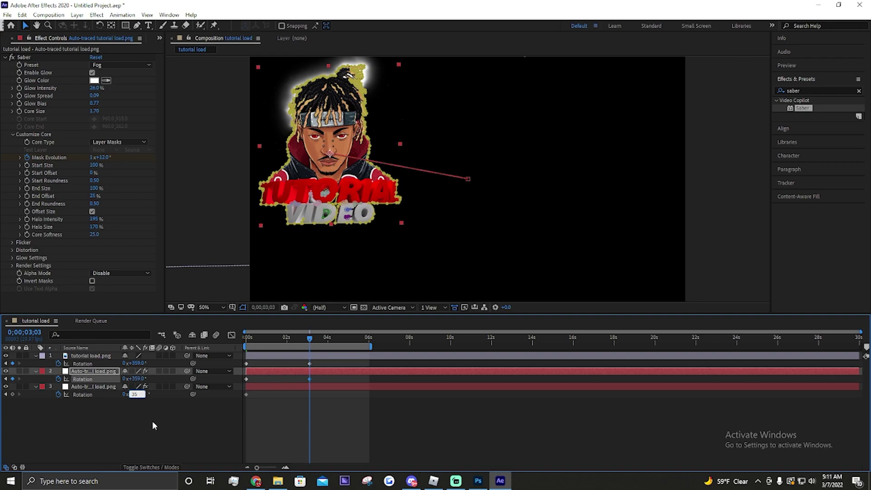
type("9")
key("Return")
Step: Preview the spinning logo intro, then bring up File Explorer
left_click(326, 339)
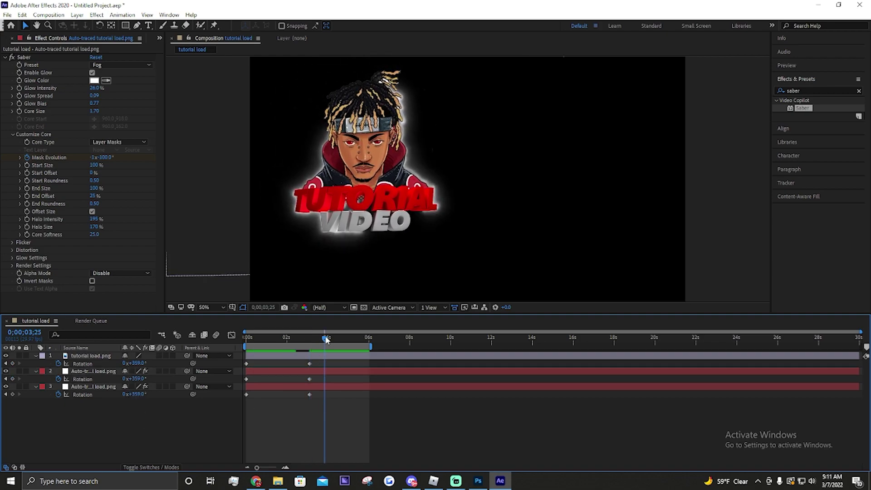
key("space")
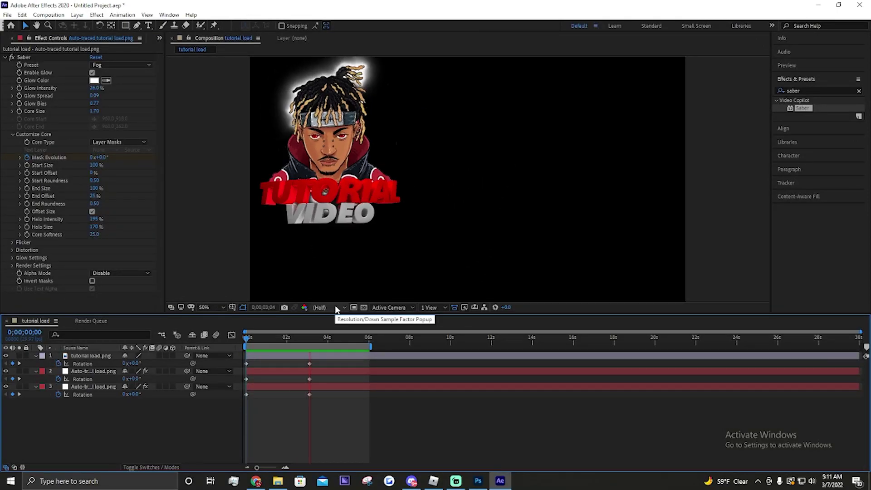
key("space")
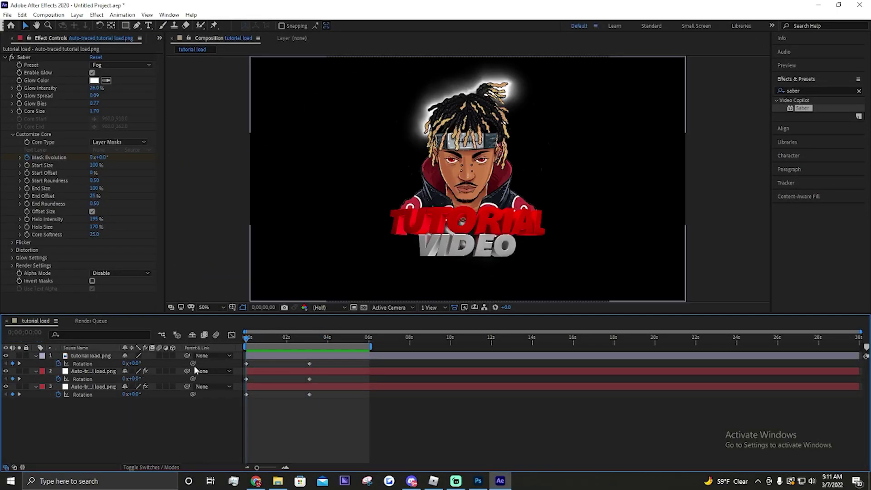
left_click(277, 481)
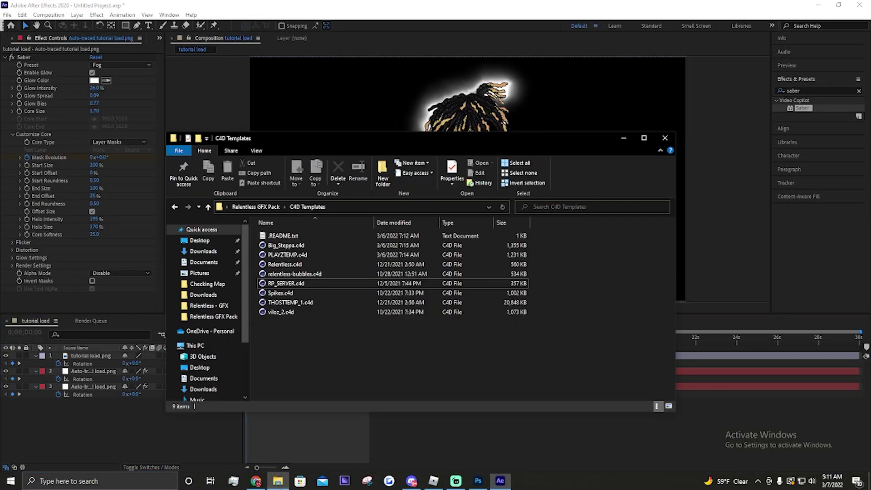
Step: Add discordbanner.png from the Relentless GFX Pack Backgrounds folder to the composition as a layer
left_click(177, 208)
double_click(276, 237)
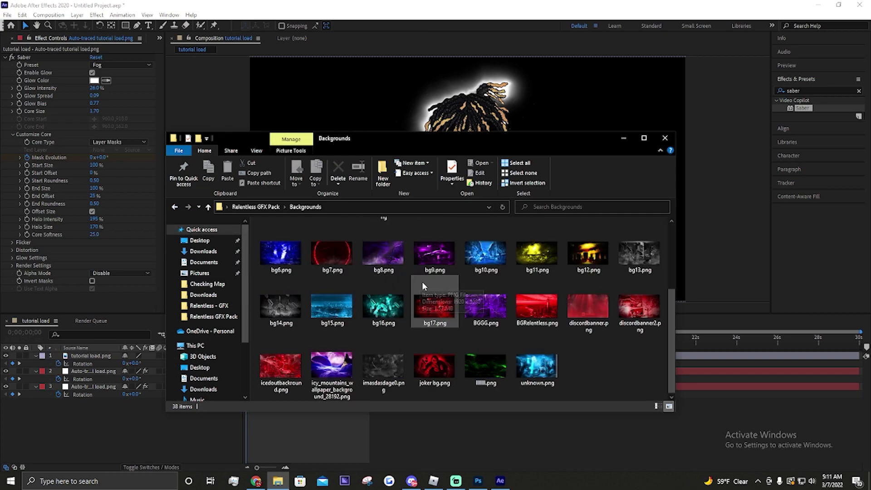
scroll(540, 284, "down", 2)
scroll(544, 281, "up", 2)
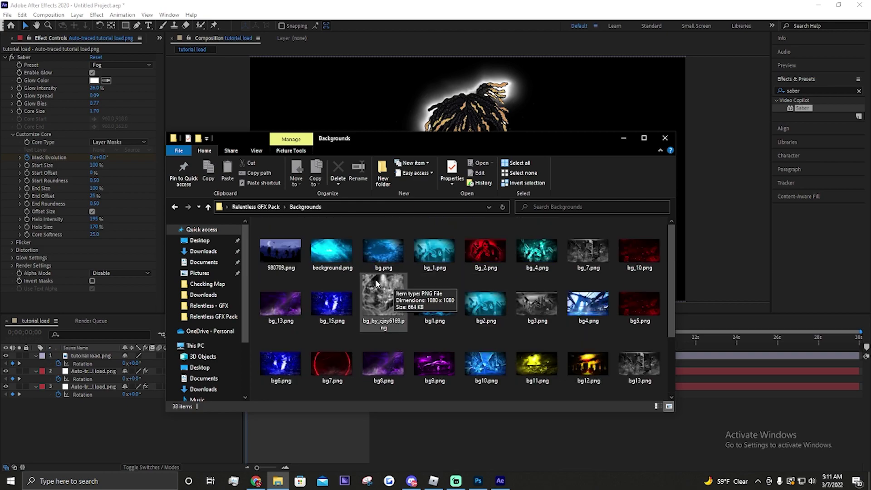
scroll(378, 288, "down", 2)
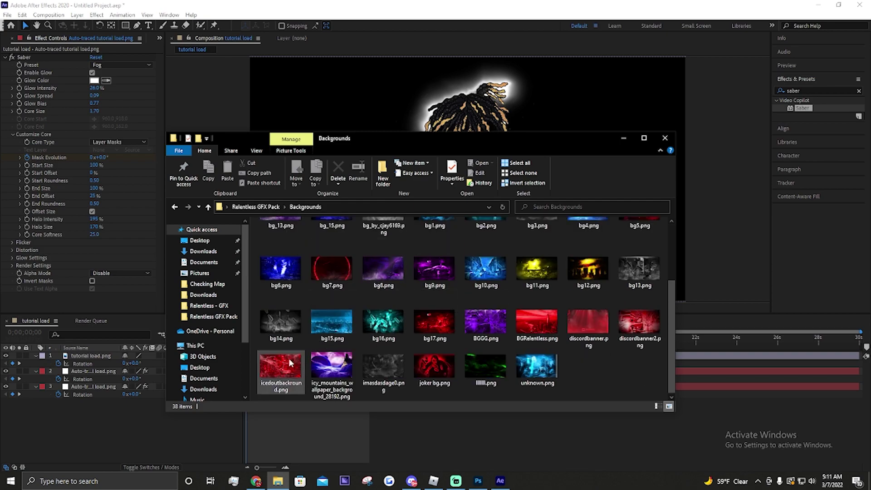
left_click_drag(597, 314, 306, 391)
left_click_drag(361, 245, 326, 268)
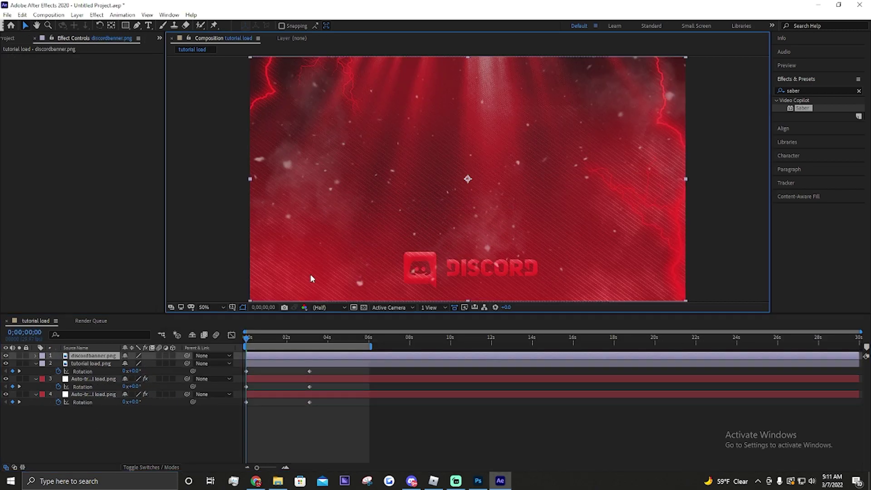
Step: Move discordbanner.png beneath the logo layers and enlarge it slightly
key("comma")
key("period")
key("comma")
left_click_drag(91, 355, 78, 406)
key("period")
key("comma")
left_click_drag(360, 243, 354, 247)
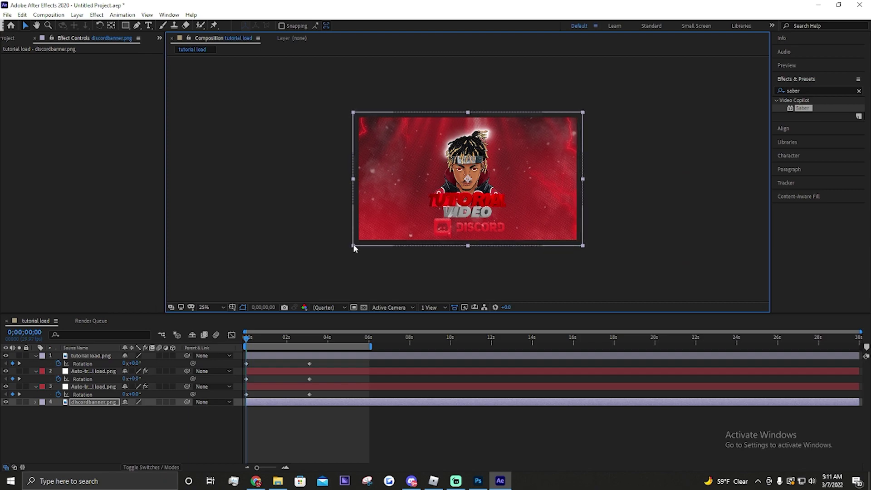
key("period")
key("comma")
Step: Apply Wiggle - position to the banner with Speed 18 and Amount 24, and preview it
left_click(775, 91)
type("wiggle")
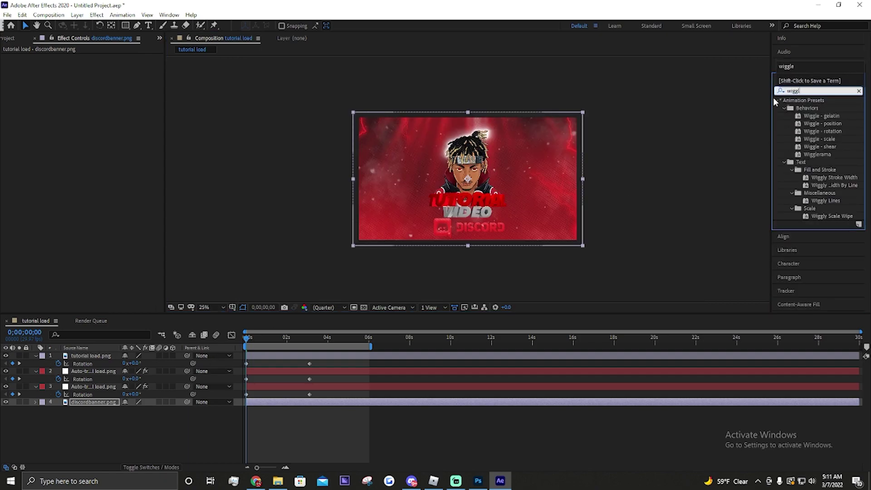
left_click(788, 82)
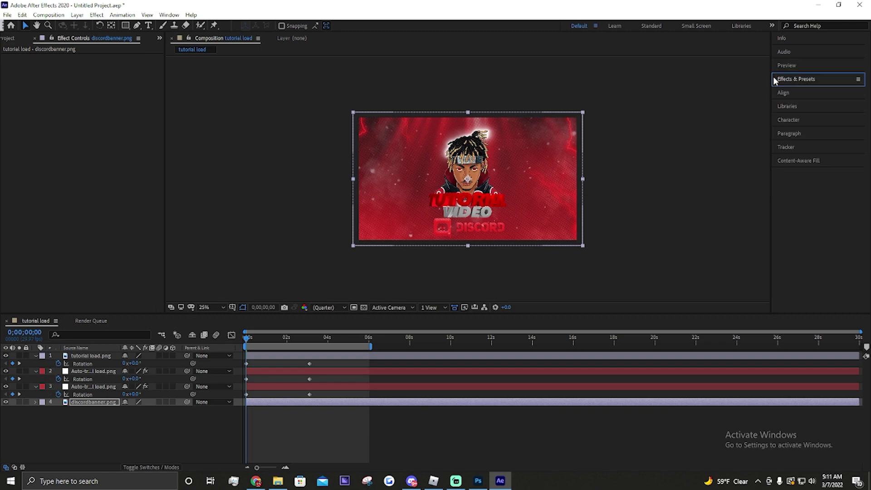
left_click_drag(278, 318, 93, 402)
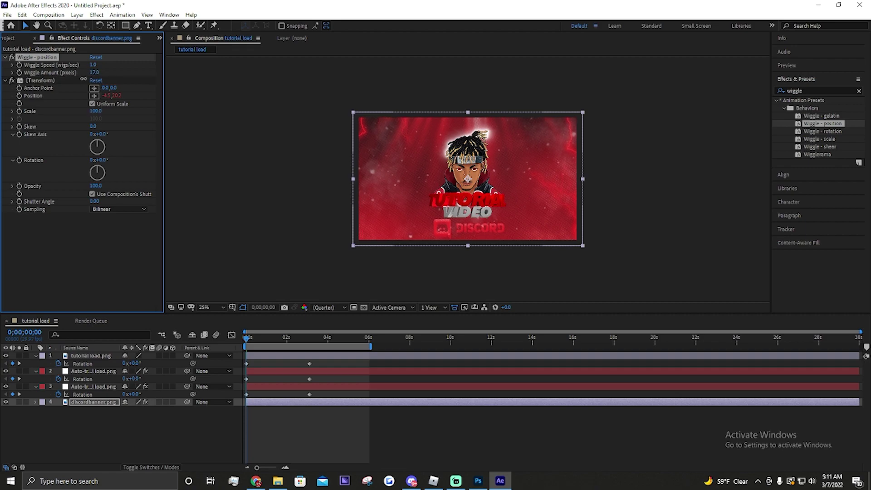
left_click(96, 65)
key("space")
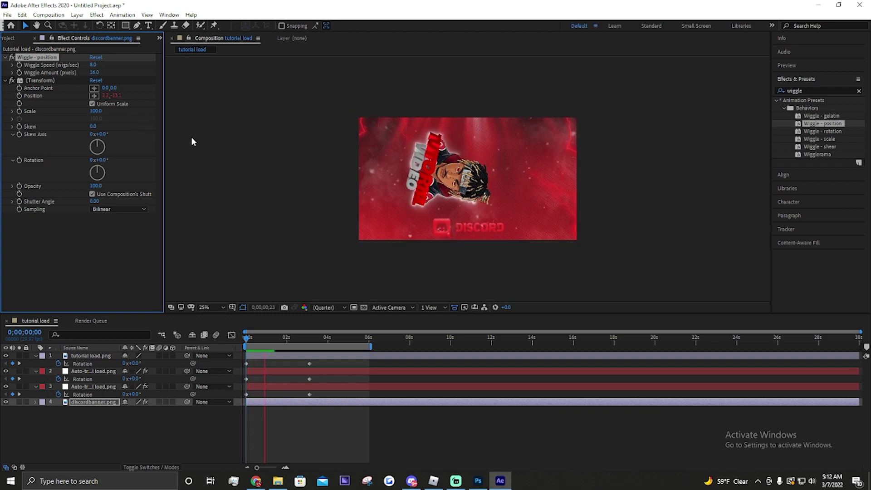
left_click_drag(87, 72, 96, 72)
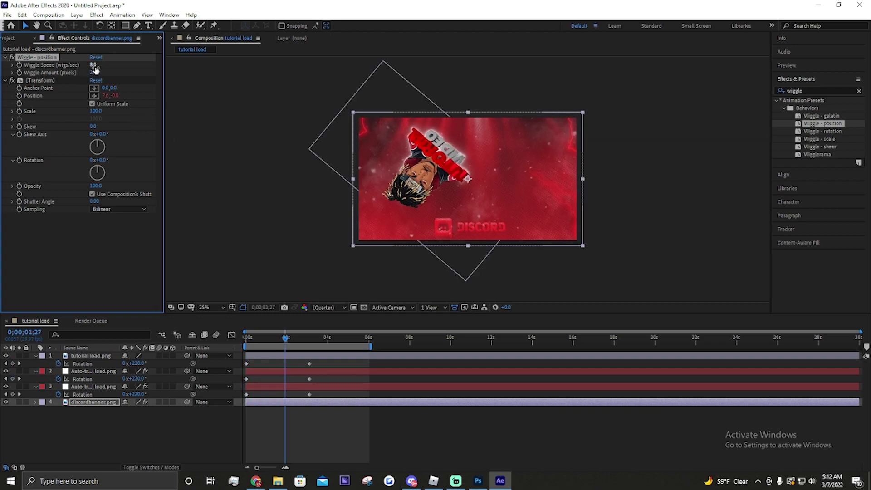
key("space")
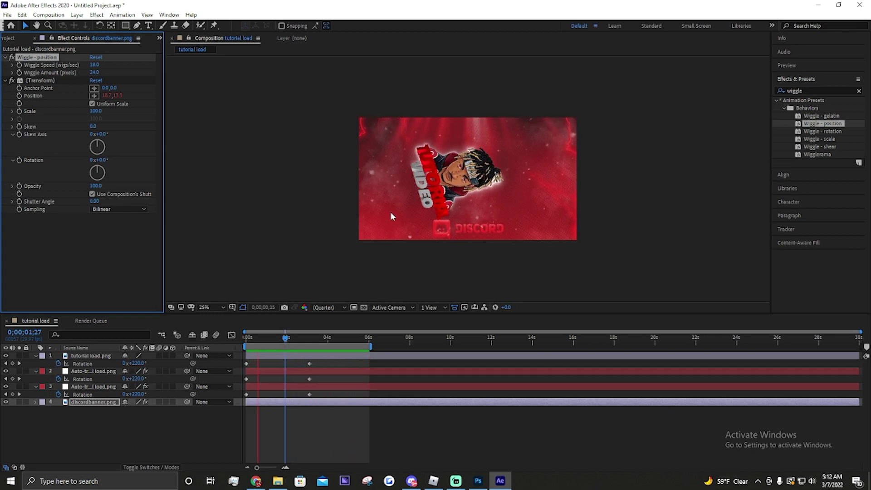
key("space")
left_click(229, 342)
left_click(103, 421)
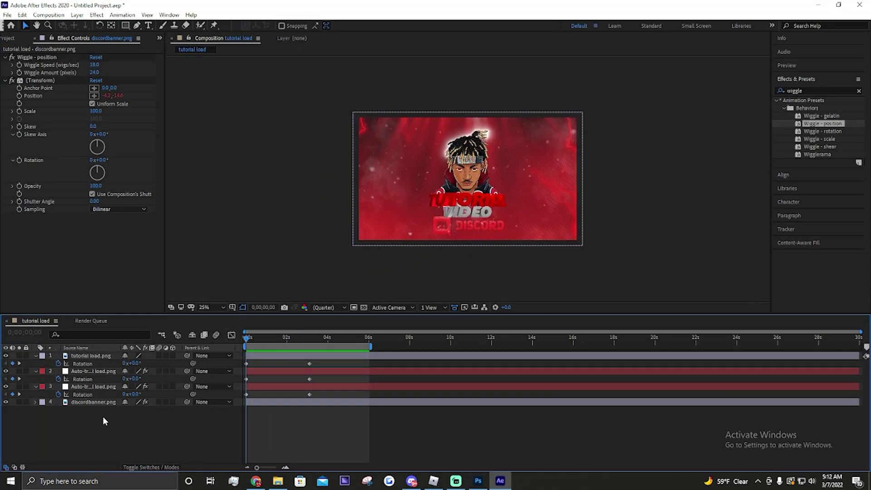
Step: Add "white overlay".mp4 from the Relentless - GFX folder to the composition as a new layer
left_click(278, 481)
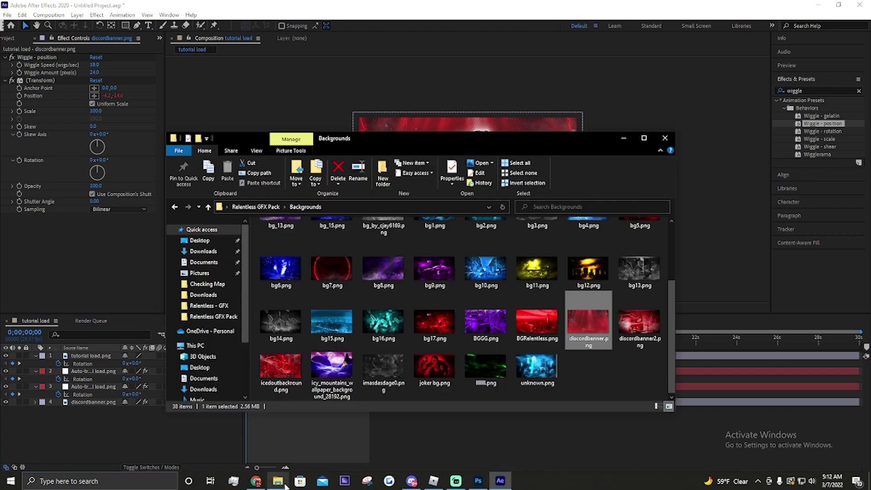
left_click(174, 208)
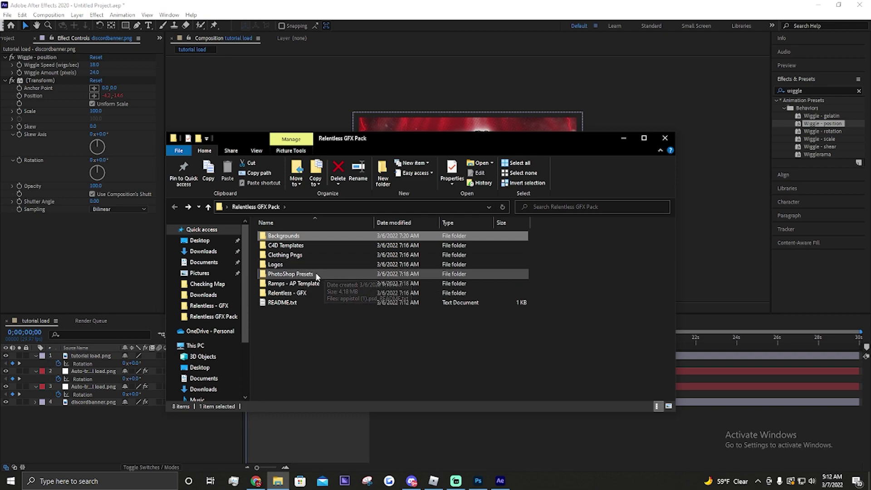
double_click(303, 292)
scroll(421, 272, "down", 5)
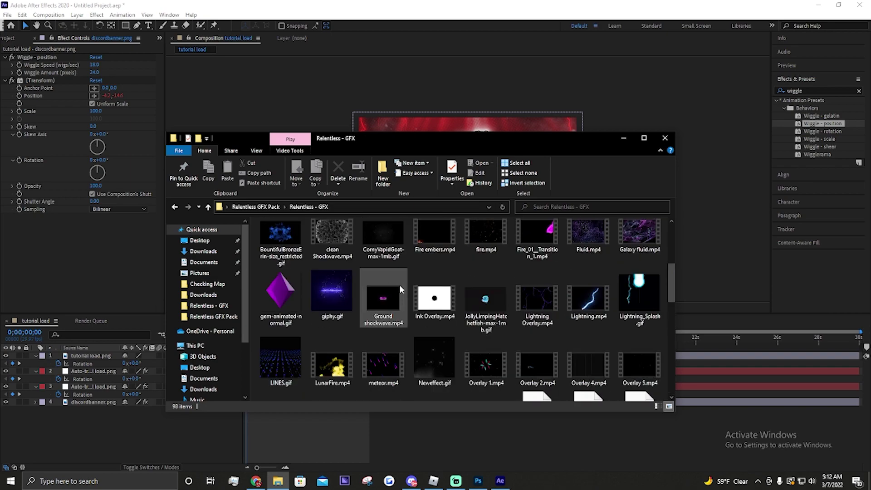
scroll(399, 285, "up", 3)
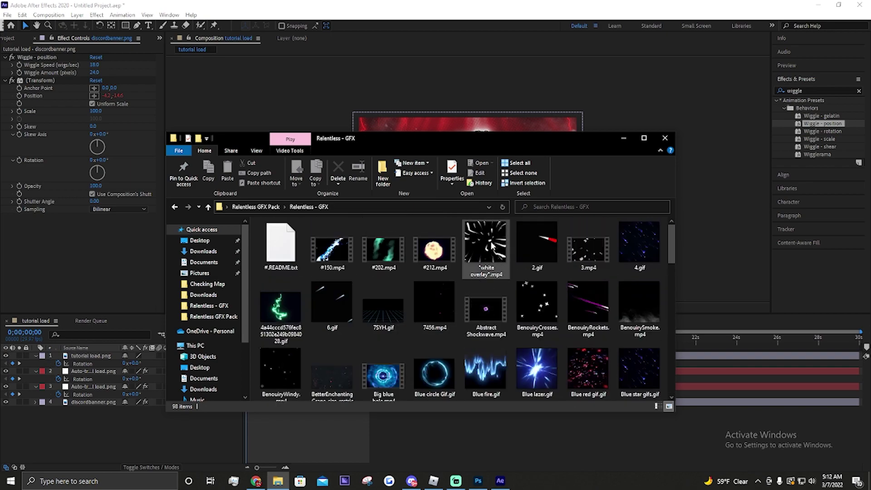
left_click_drag(477, 248, 89, 421)
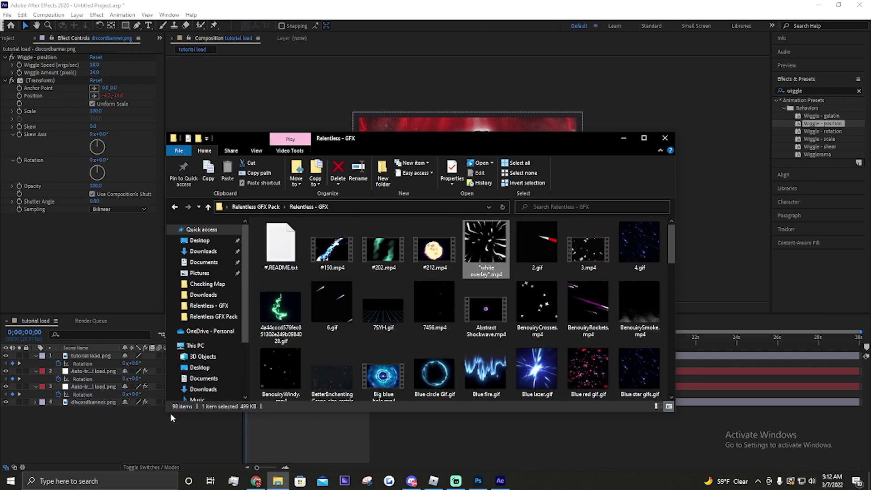
left_click_drag(170, 414, 175, 409)
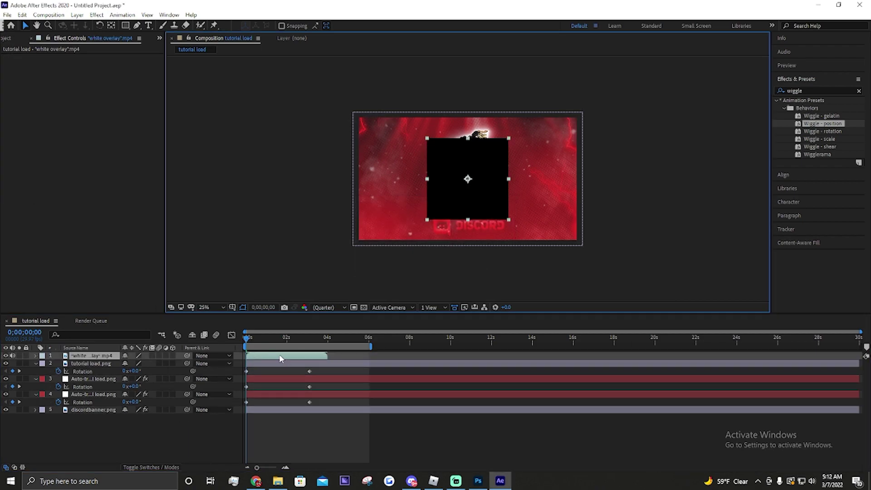
Step: Delay the white overlay's start, place it above the Discord banner, and scale it to fill the frame
left_click_drag(280, 356, 292, 355)
left_click_drag(93, 361, 86, 408)
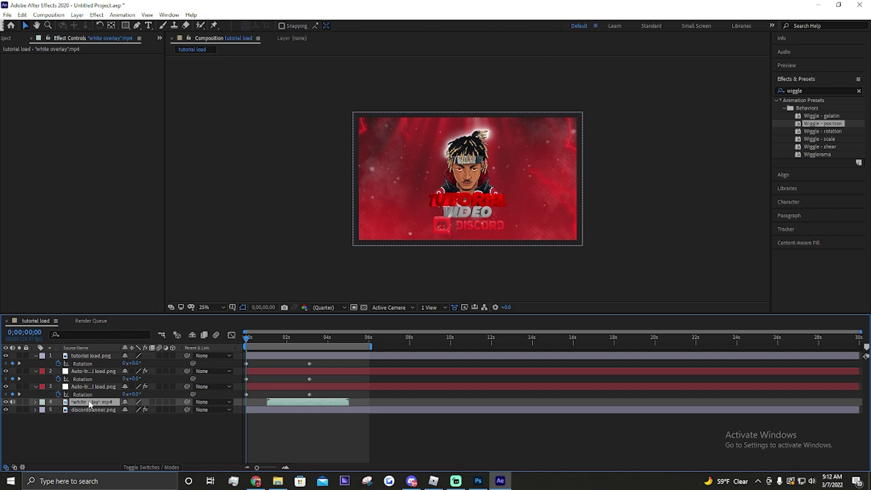
left_click_drag(247, 345, 308, 339)
left_click_drag(427, 221, 355, 242)
Step: Set the white overlay layer's blending mode to Screen
right_click(96, 402)
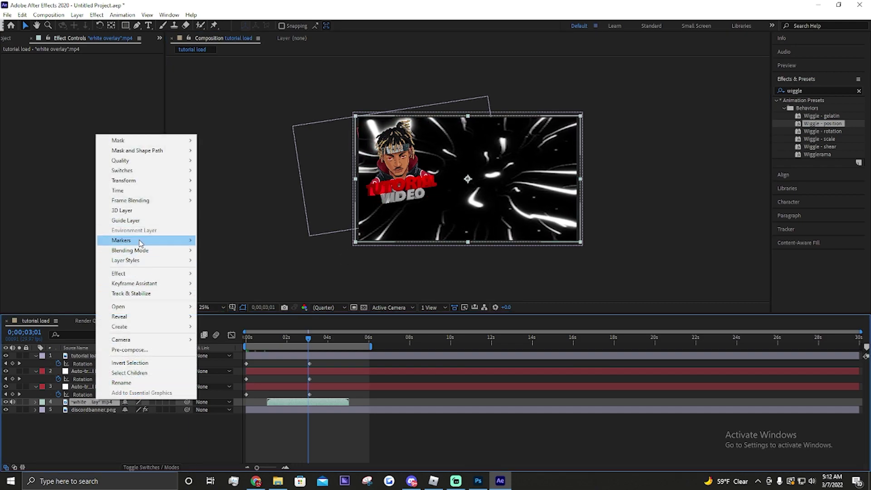
mouse_move(142, 250)
left_click(233, 208)
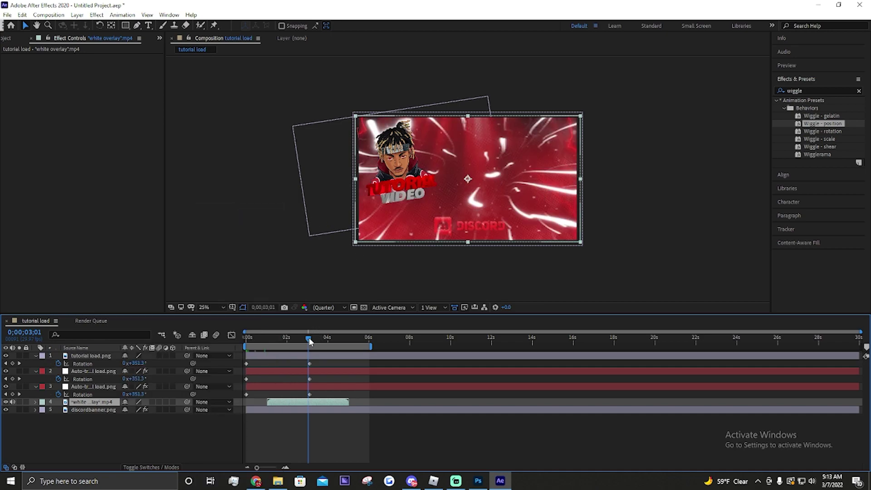
left_click(815, 90)
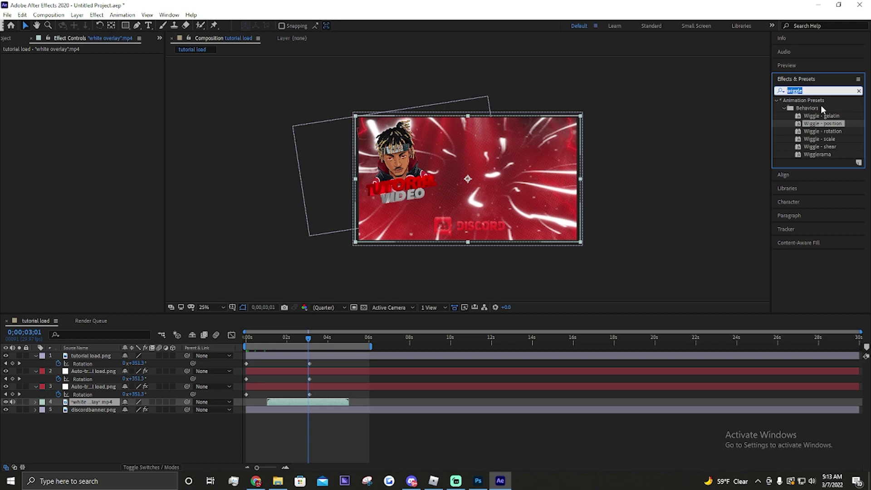
Step: Apply Hue/Saturation to the white overlay, trying Colorize with a magenta hue, then turning it off
type("hue")
left_click_drag(808, 139, 91, 402)
left_click(93, 166)
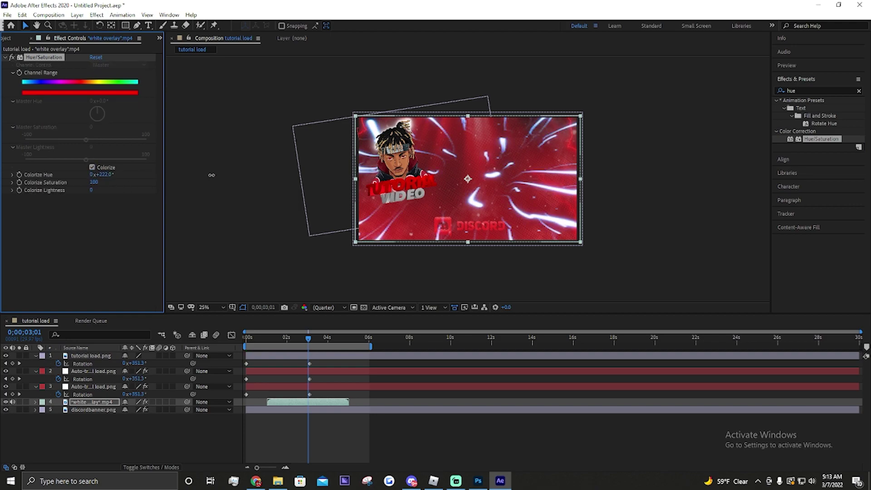
left_click_drag(104, 174, 275, 210)
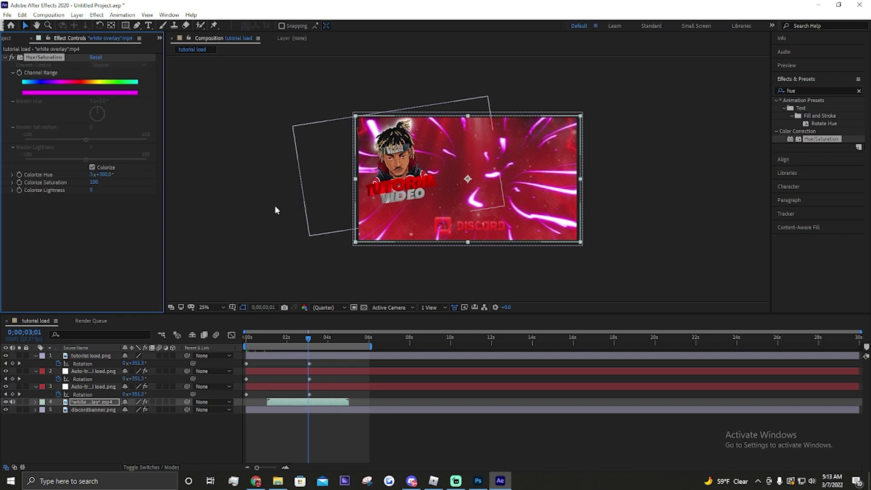
left_click(92, 167)
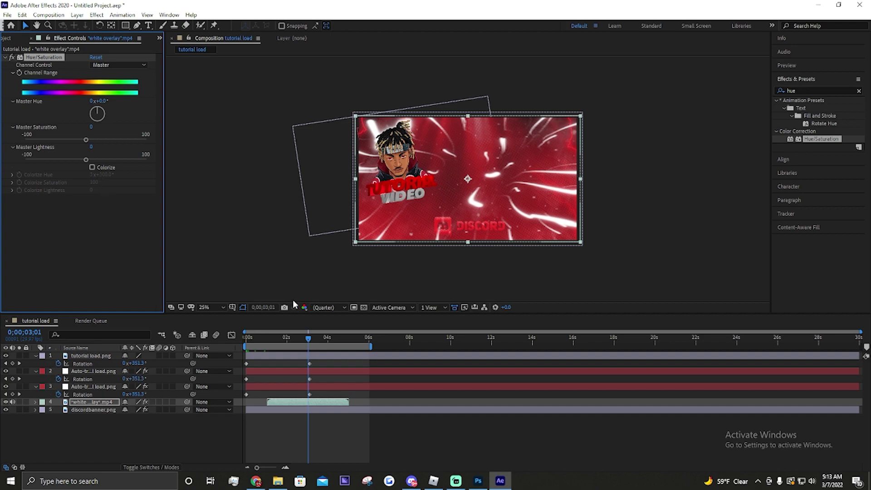
Step: Preview the intro from the start and return to the first frame
left_click_drag(308, 341, 207, 339)
key("space")
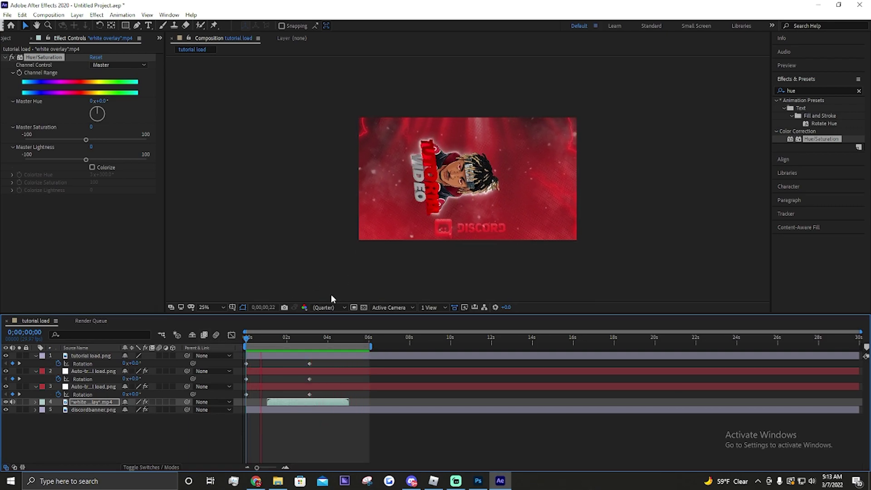
left_click(301, 339)
key("Home")
Step: Preview BetterEnchantingCrane-size_restricted_2.gif, then add it to the composition scaled to fill the frame
left_click(278, 481)
scroll(431, 297, "down", 10)
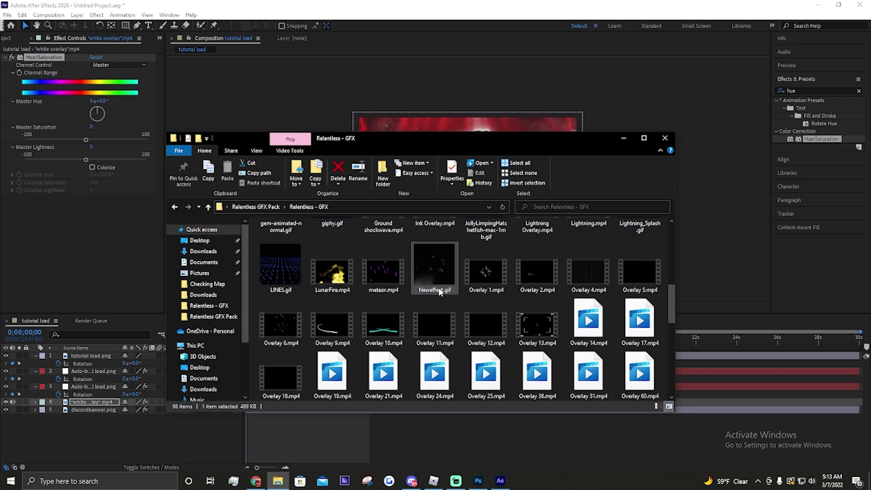
scroll(431, 297, "up", 5)
scroll(429, 306, "down", 8)
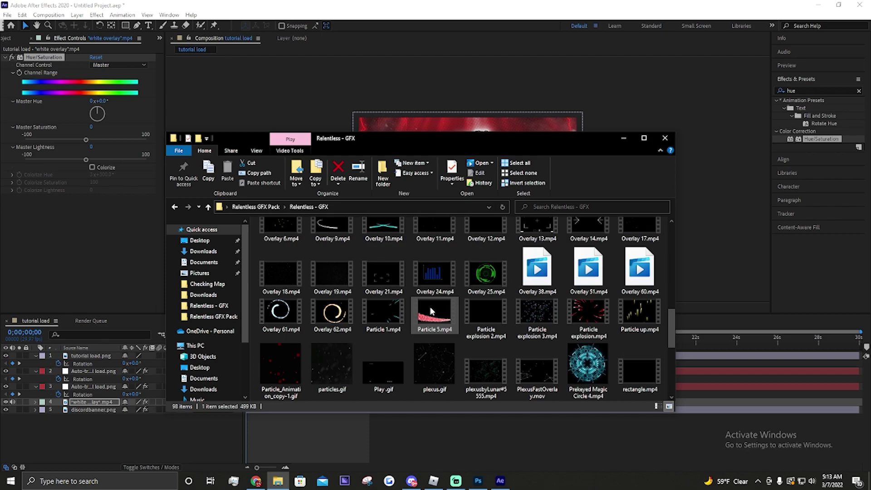
scroll(343, 296, "down", 4)
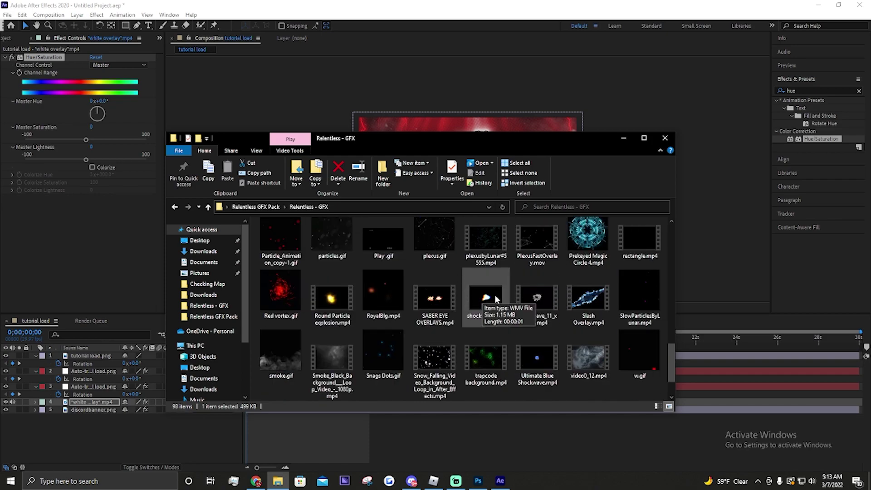
scroll(460, 303, "up", 8)
scroll(454, 304, "up", 3)
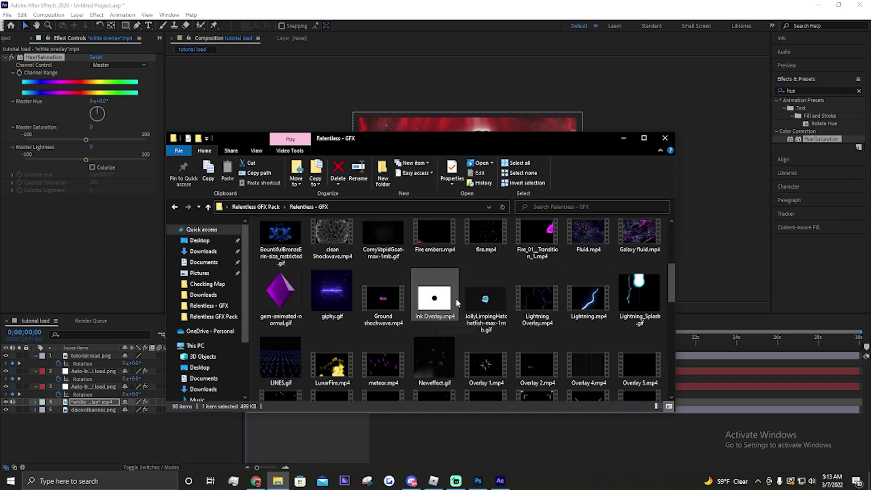
scroll(474, 251, "up", 2)
double_click(332, 251)
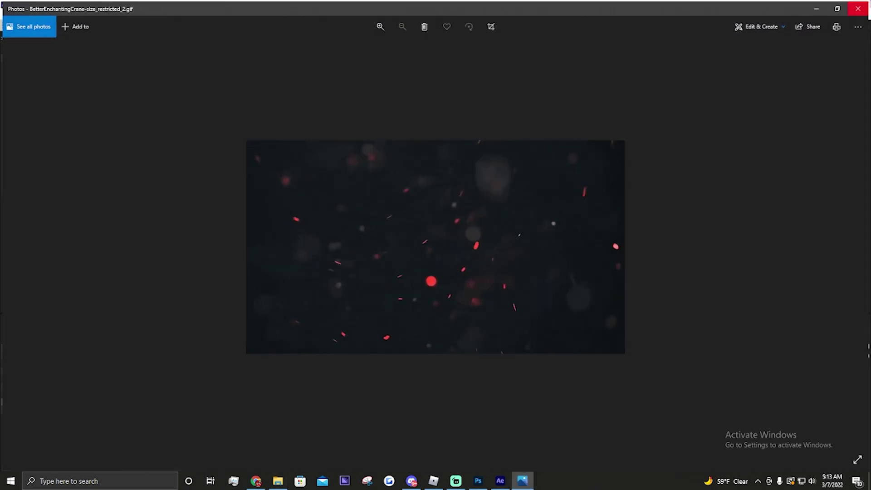
left_click(860, 8)
left_click_drag(332, 250, 115, 424)
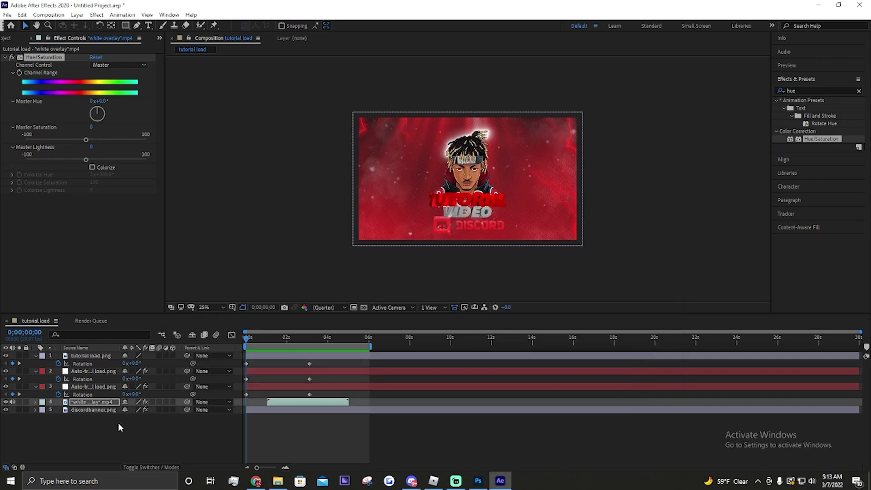
left_click_drag(420, 206, 354, 246)
Step: Set the particle gif layer's blending mode to Screen
right_click(110, 357)
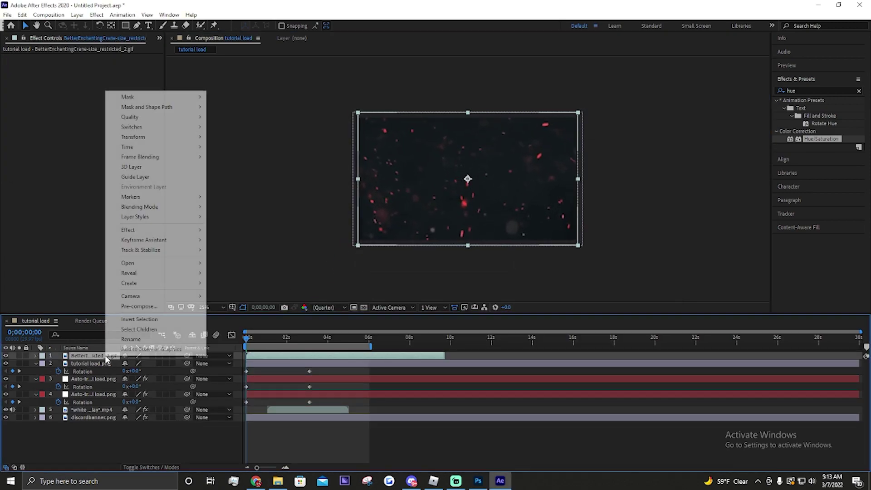
mouse_move(155, 207)
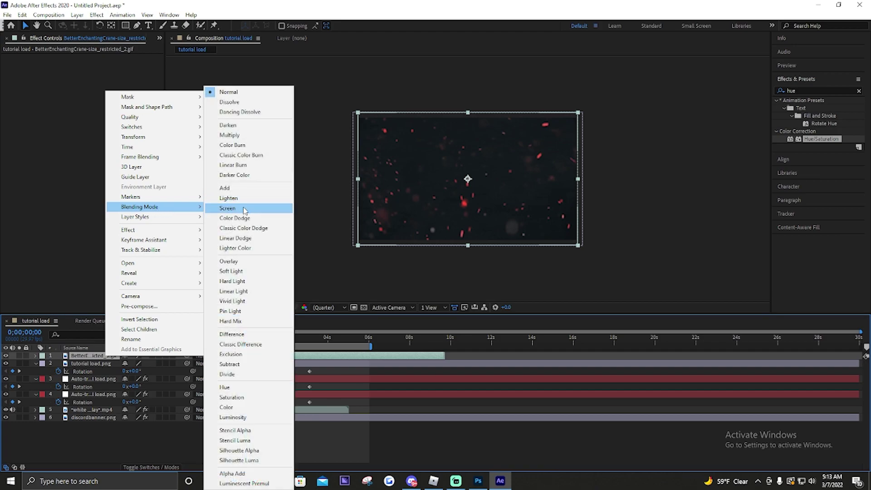
left_click(236, 208)
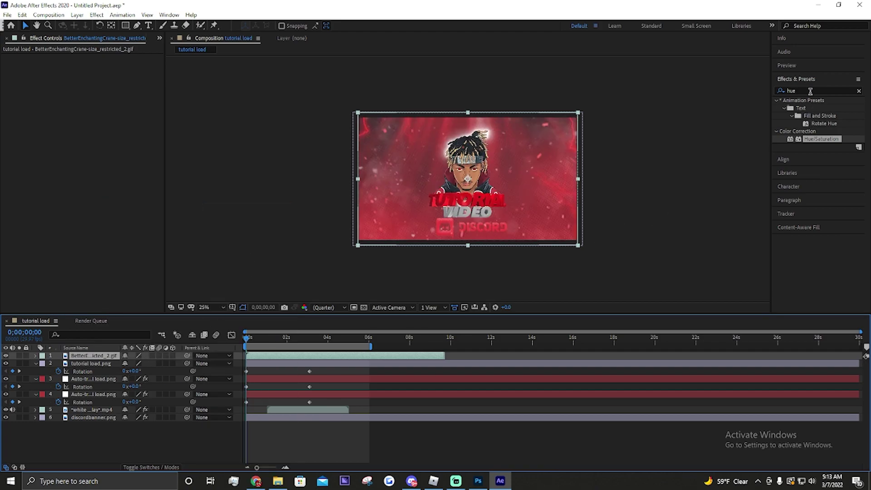
Step: Apply Hue/Saturation with Colorize on to tint the particle gif red, and preview
left_click(791, 91)
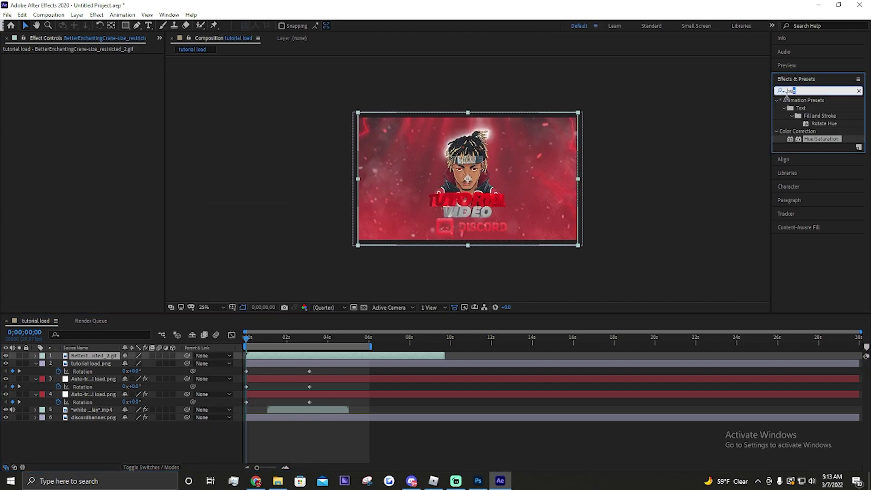
left_click_drag(820, 139, 90, 361)
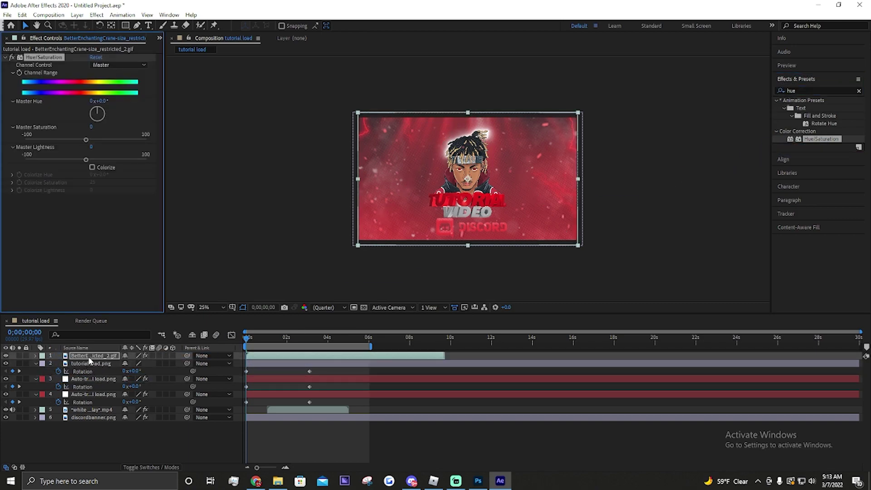
left_click(91, 167)
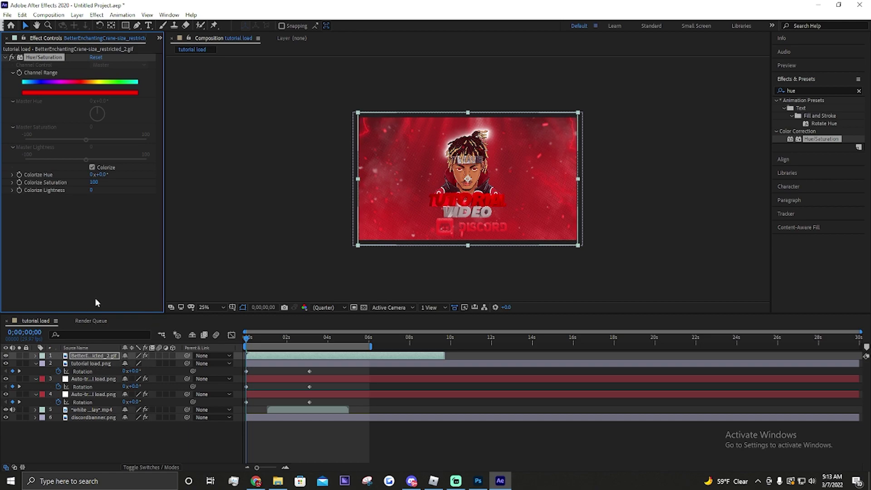
key("space")
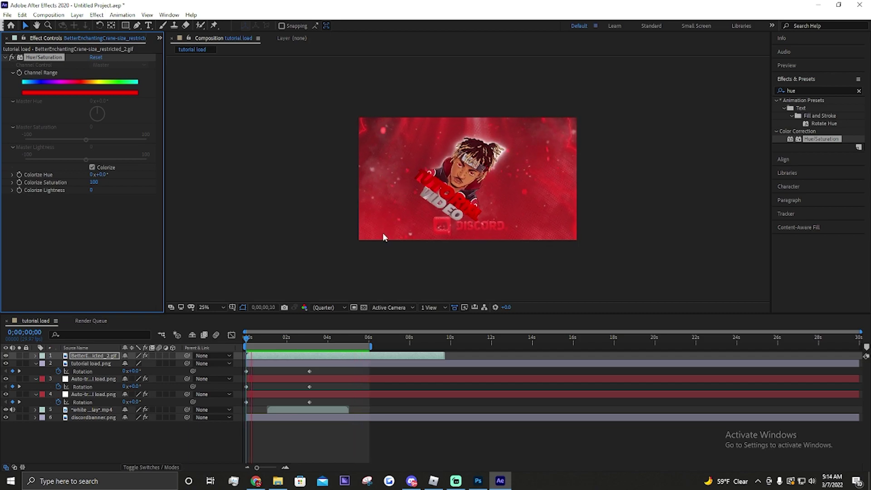
Step: Move the particle gif layer below the three logo layers and preview the composition
left_click(271, 339)
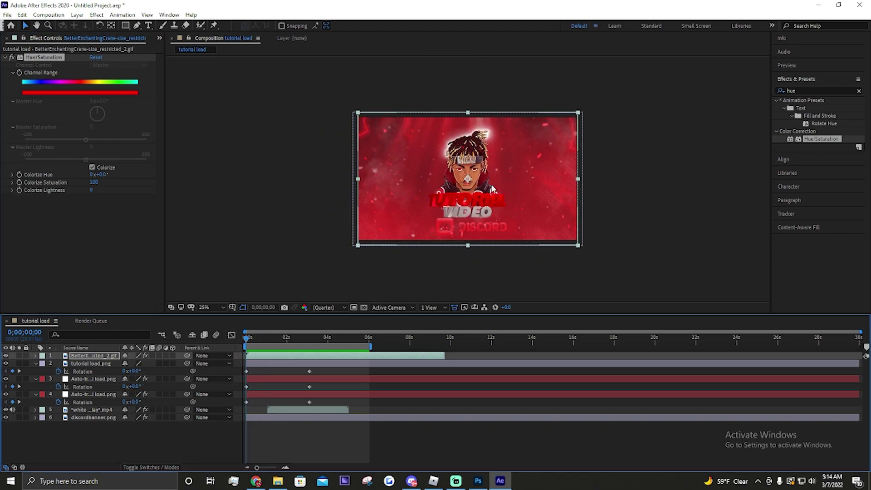
left_click_drag(244, 344, 219, 349)
left_click_drag(94, 358, 92, 411)
key("space")
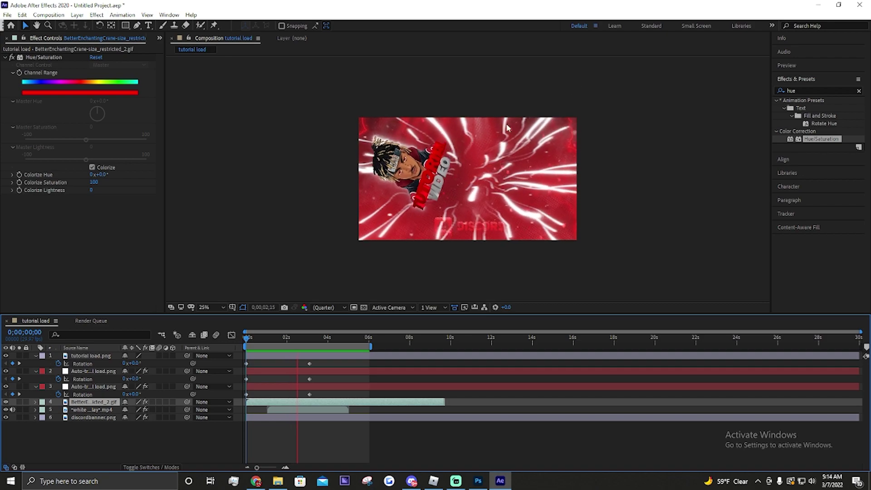
Step: Close After Effects, saving the project as TestLoad
left_click(860, 5)
left_click(407, 252)
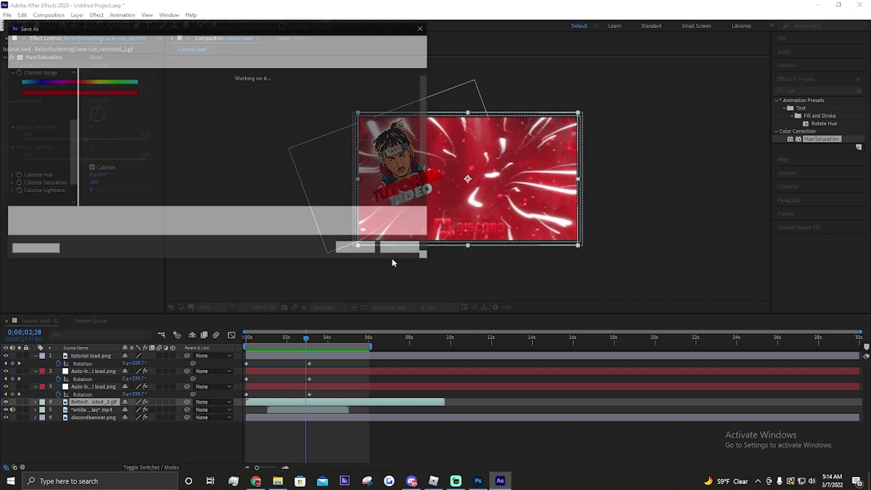
type("TestLoad")
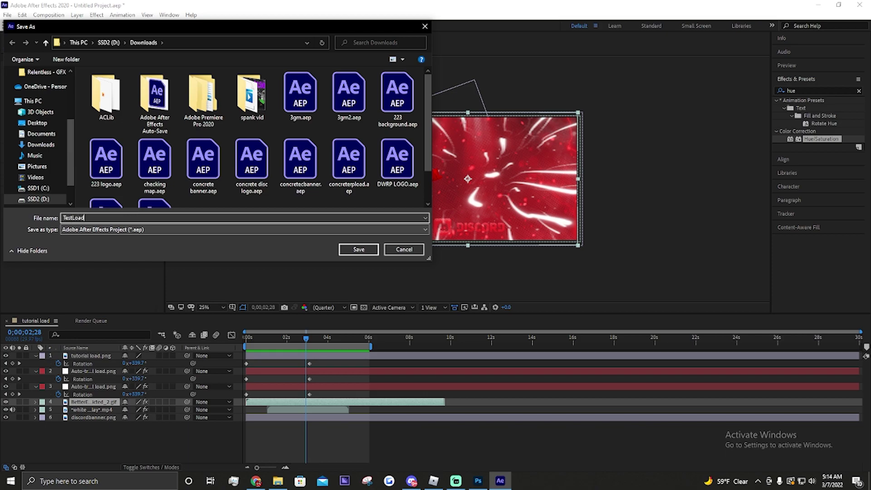
key("Return")
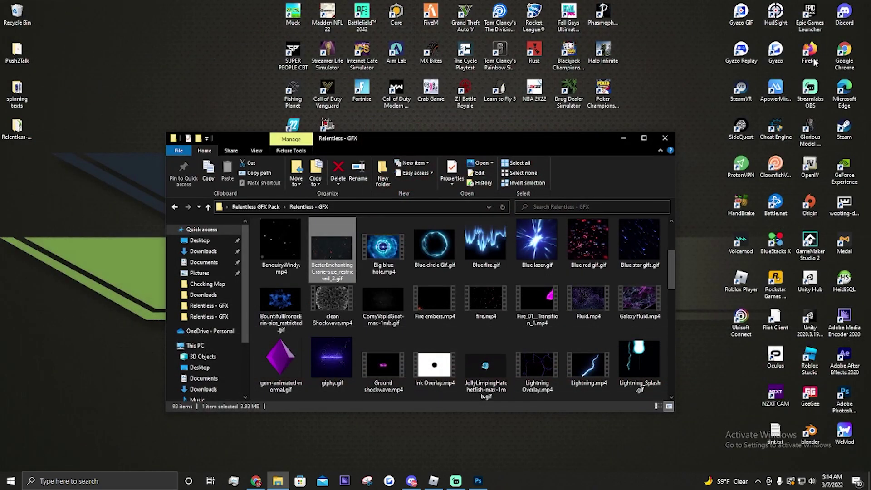
Step: Close the Relentless - GFX File Explorer window
left_click(666, 138)
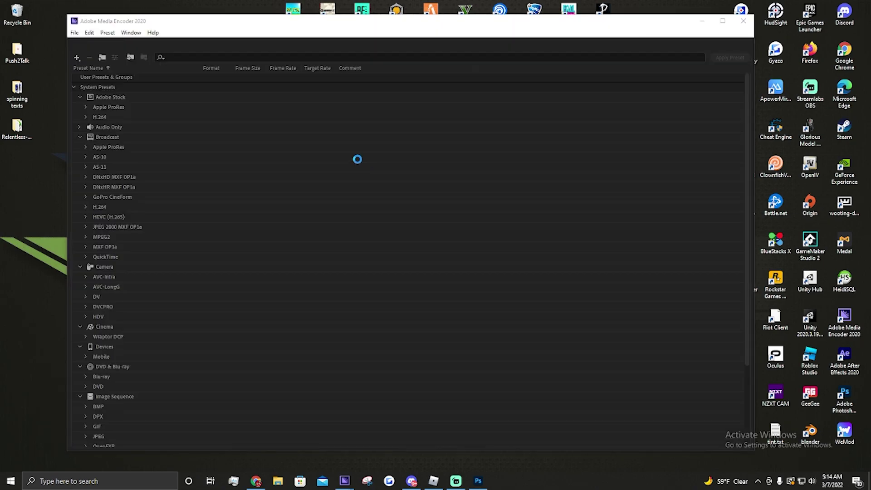
Step: Import the tutorial load comp from TestLoad.aep as an Animated GIF job writing tutorial load.gif
left_click(277, 480)
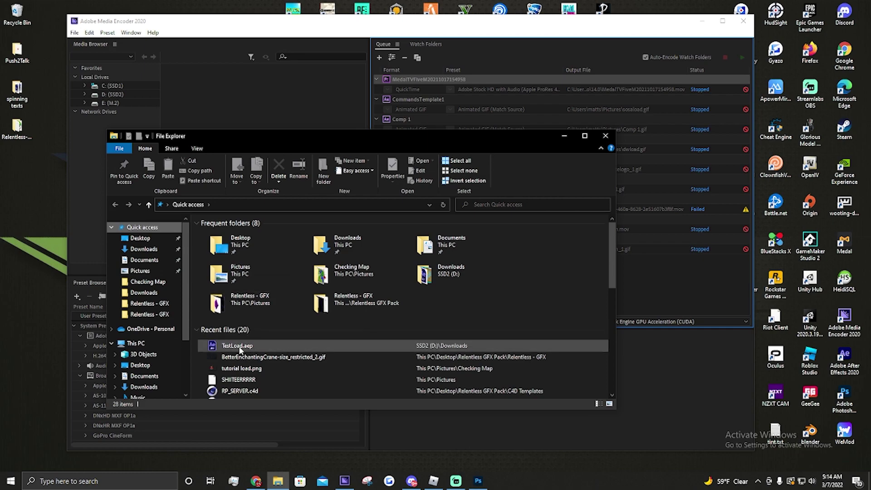
left_click_drag(236, 345, 659, 270)
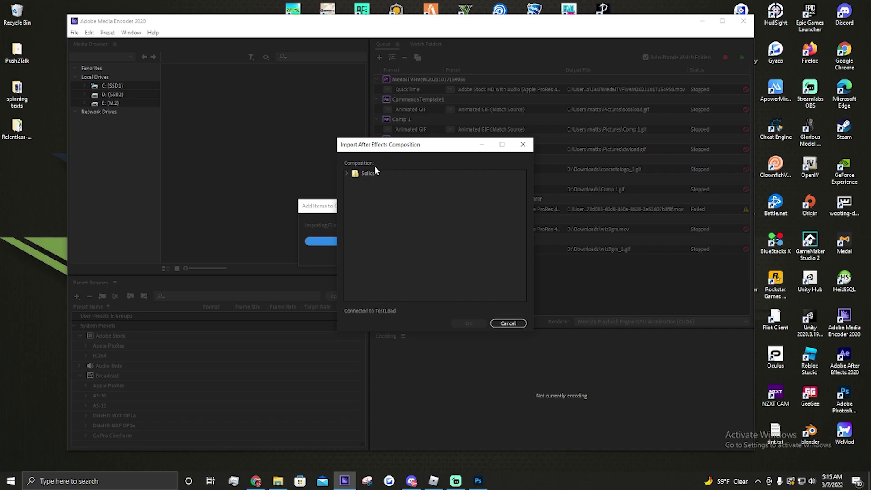
left_click(375, 182)
left_click(469, 323)
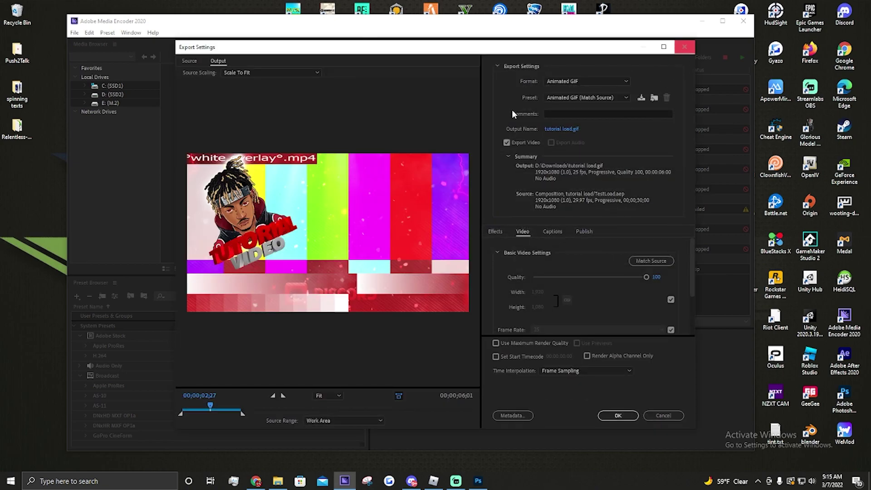
left_click(684, 46)
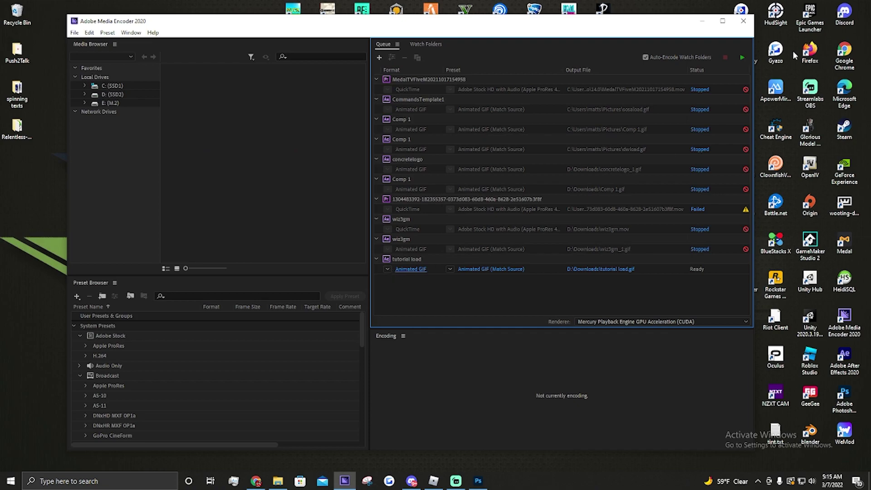
left_click(388, 268)
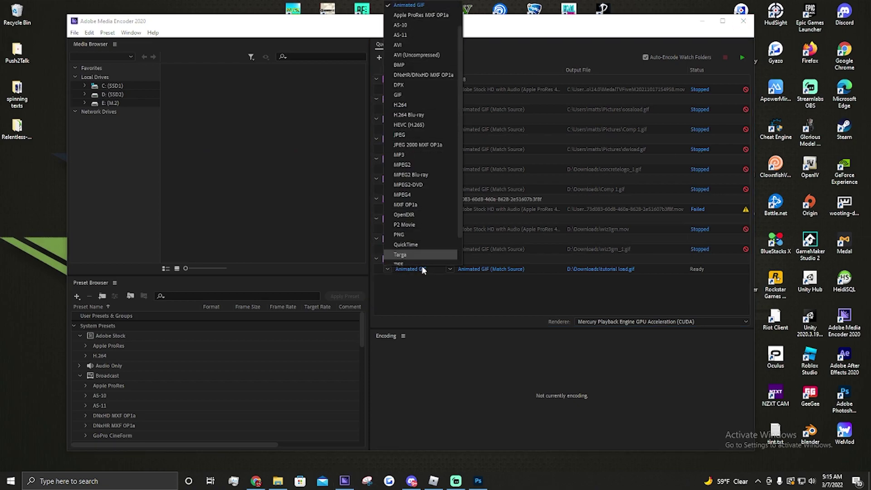
left_click(502, 294)
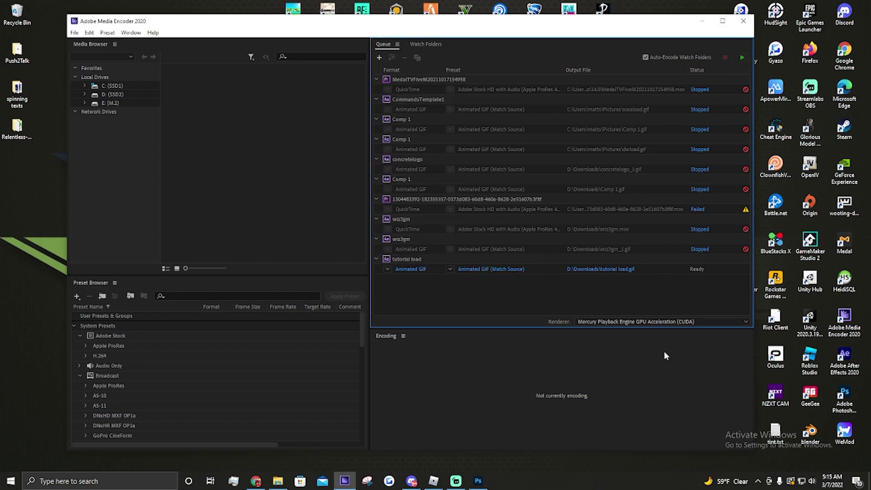
left_click(854, 359)
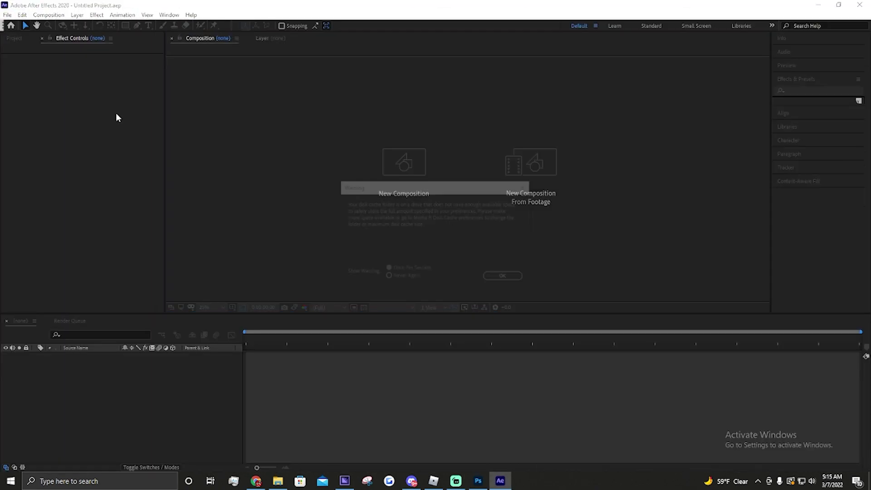
left_click(494, 274)
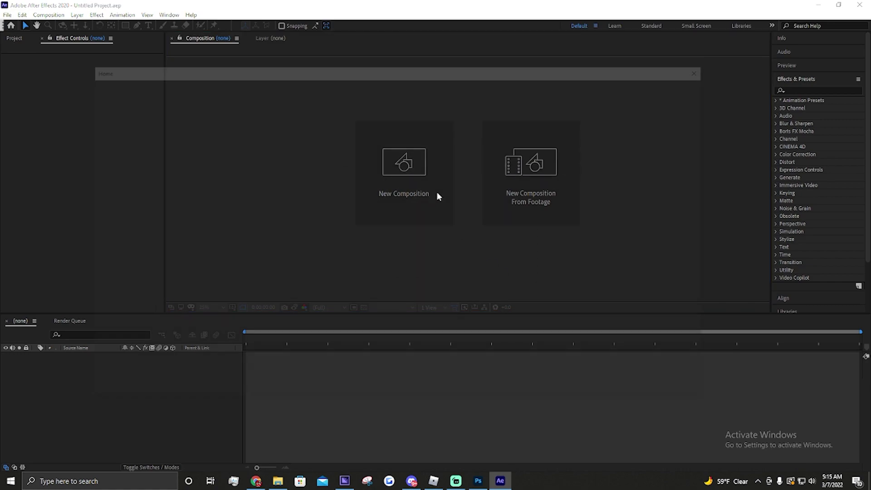
left_click(253, 218)
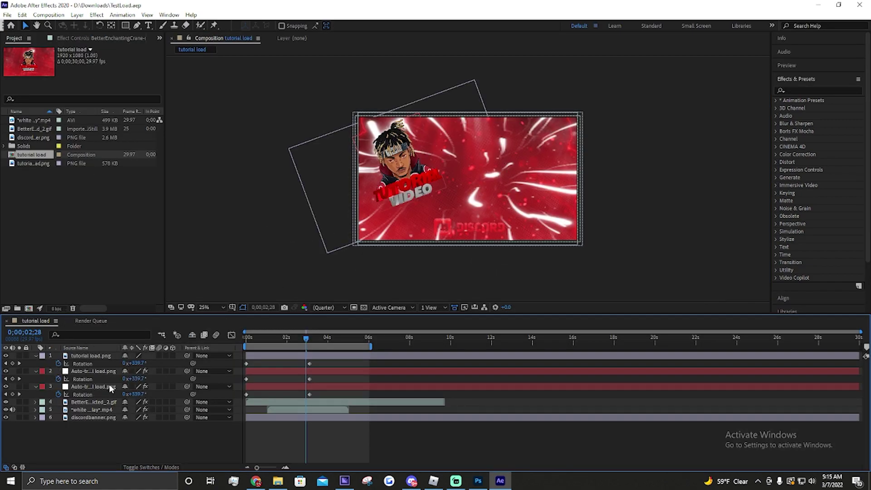
key("space")
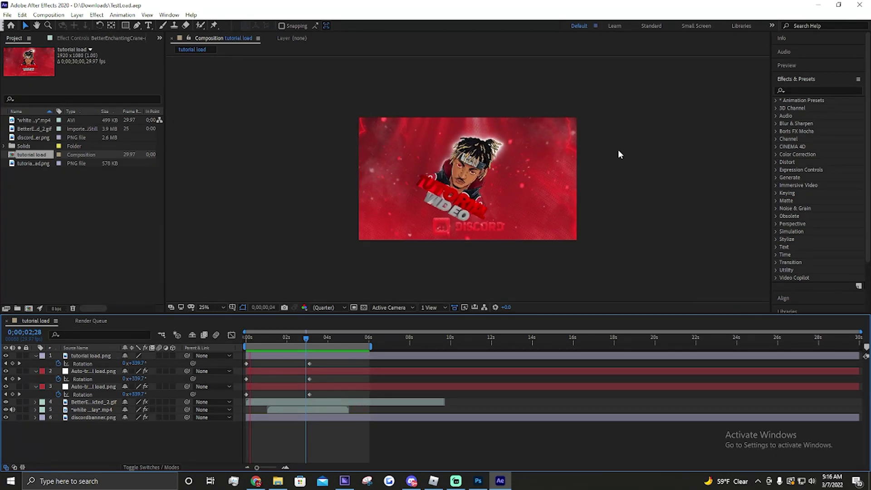
left_click(860, 5)
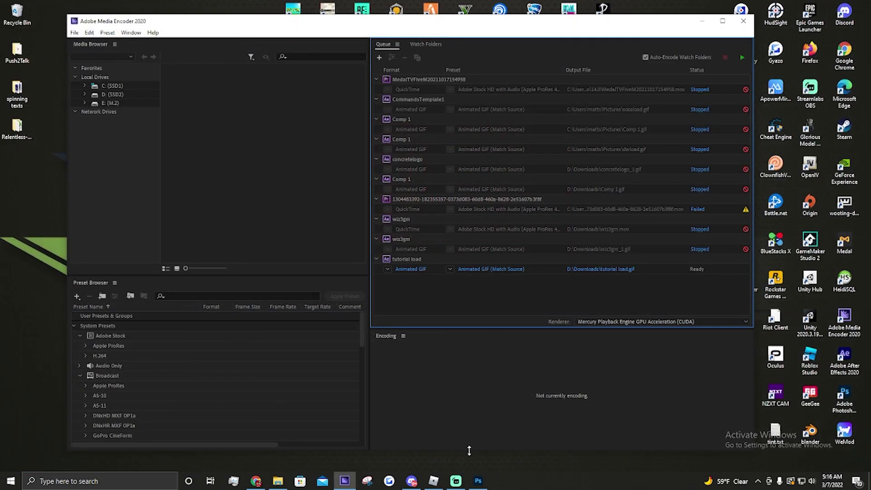
Step: Add TestLoad.aep's tutorial load comp to the queue again and start encoding tutorial load.gif
left_click(278, 481)
left_click_drag(236, 345, 632, 318)
left_click_drag(282, 346, 676, 294)
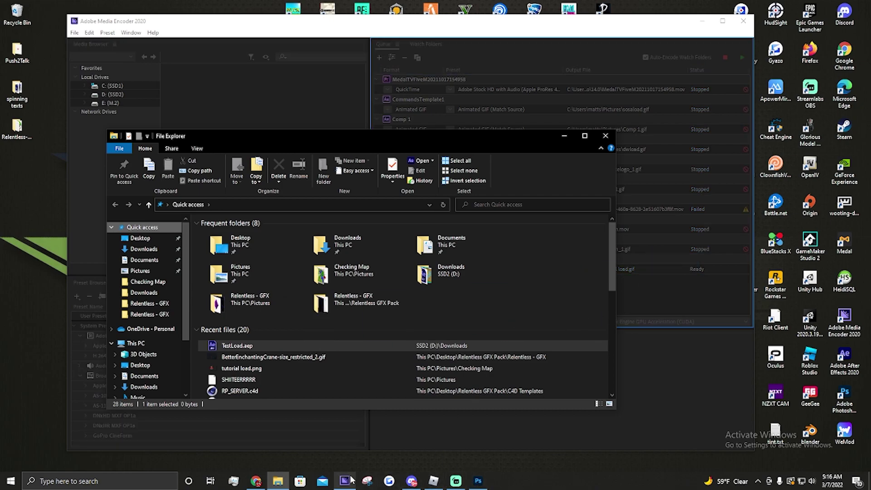
left_click(372, 182)
left_click(472, 323)
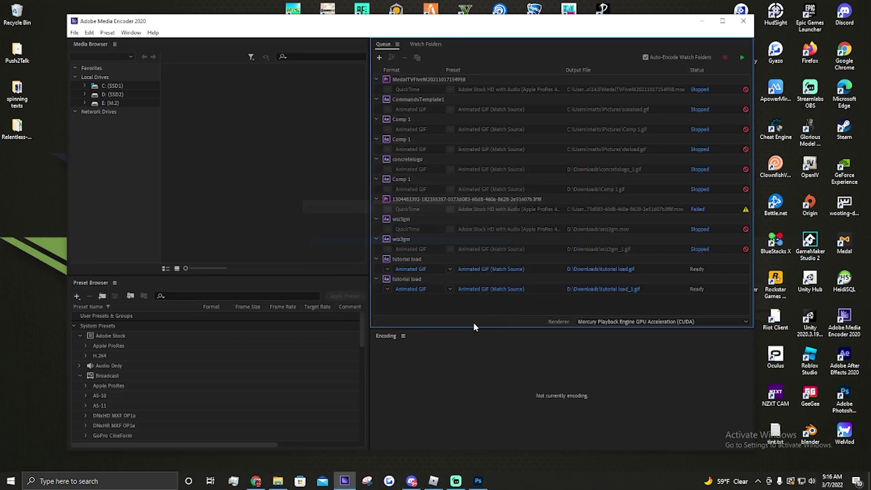
left_click(740, 57)
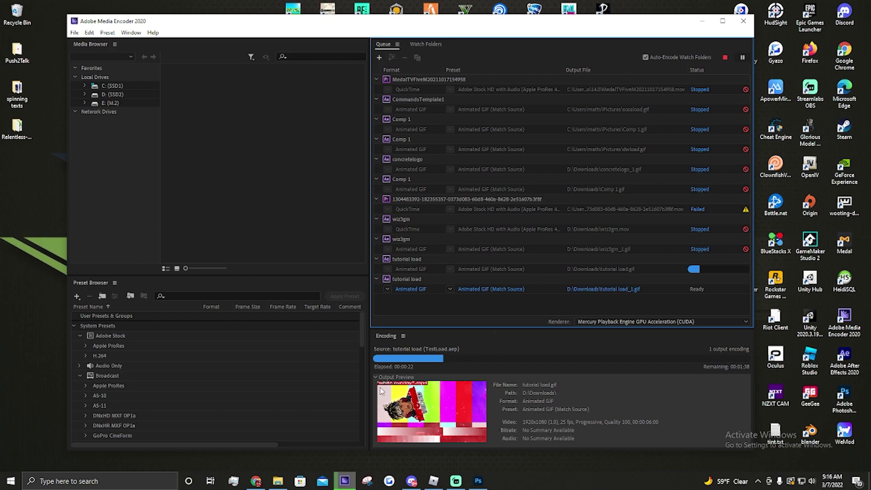
left_click(278, 481)
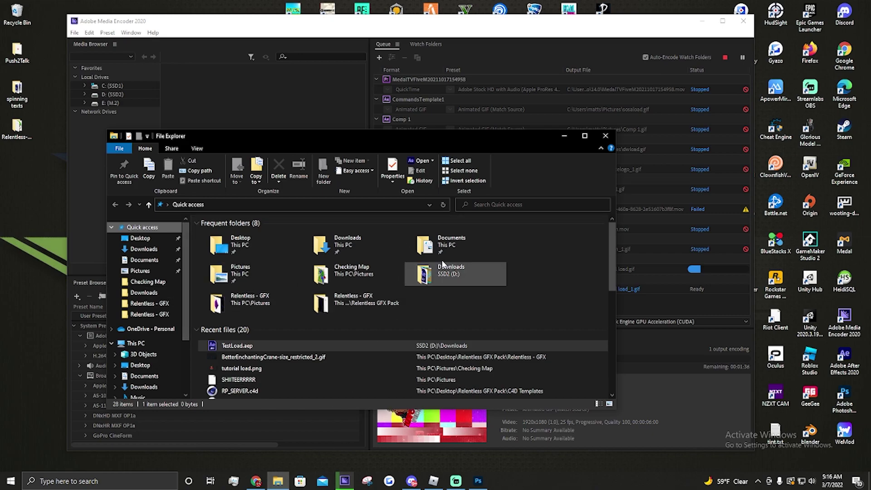
left_click(605, 135)
left_click(484, 367)
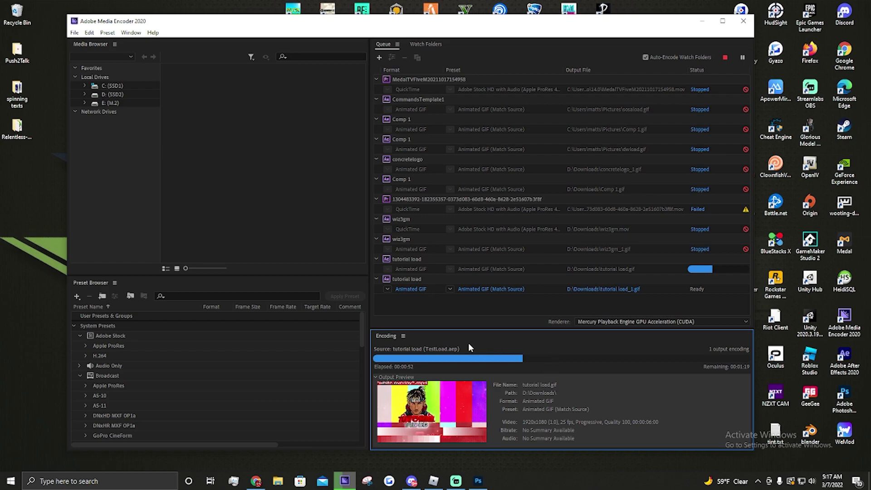
left_click(444, 322)
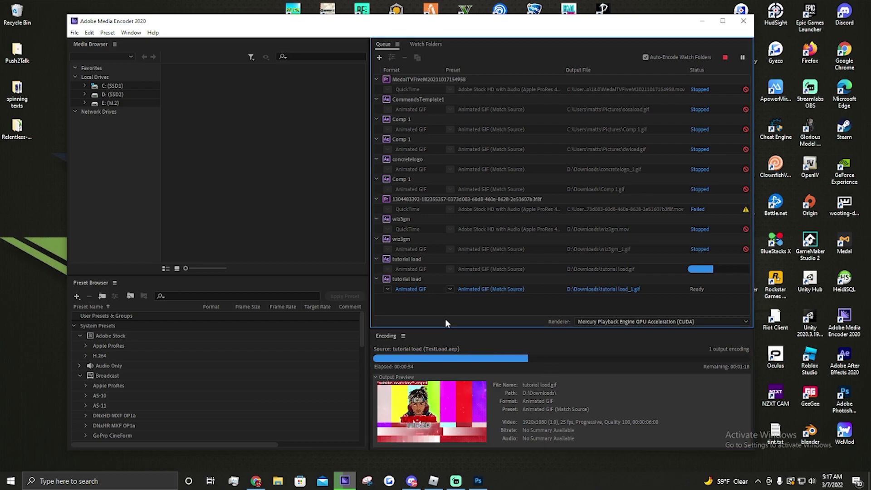